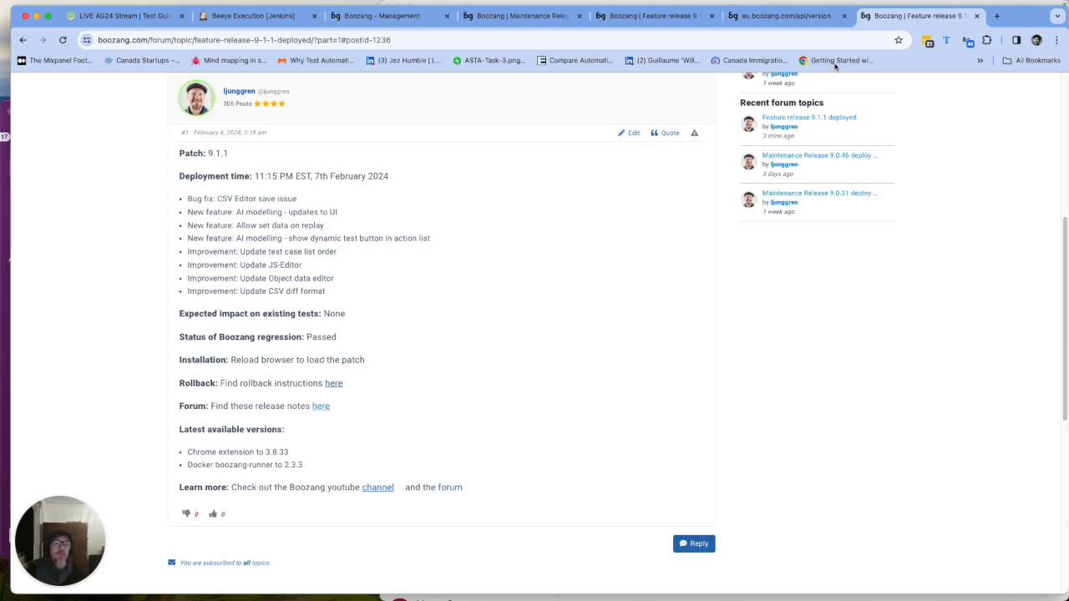
# - Load staging-be.boozang.com in a new Chrome tab and open the Unit tests project
pyautogui.click(997, 17)
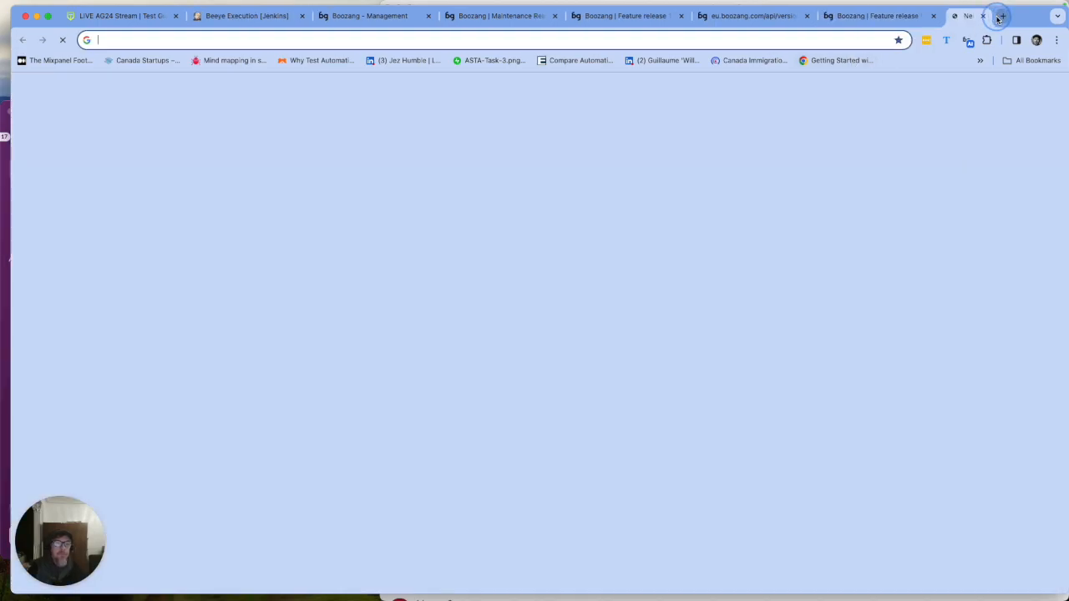
pyautogui.write('stag')
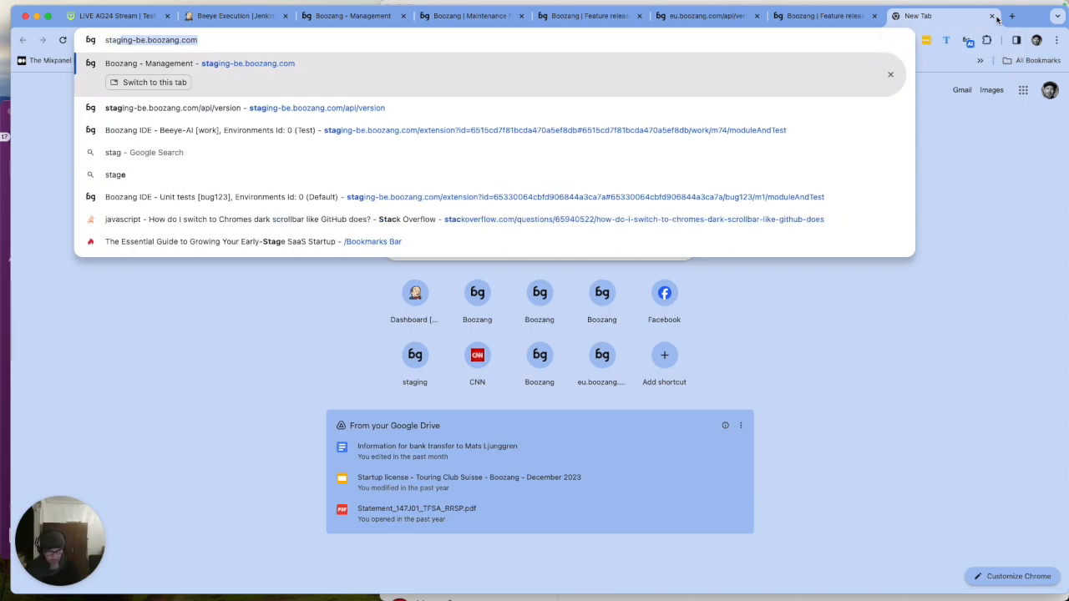
pyautogui.press('Return')
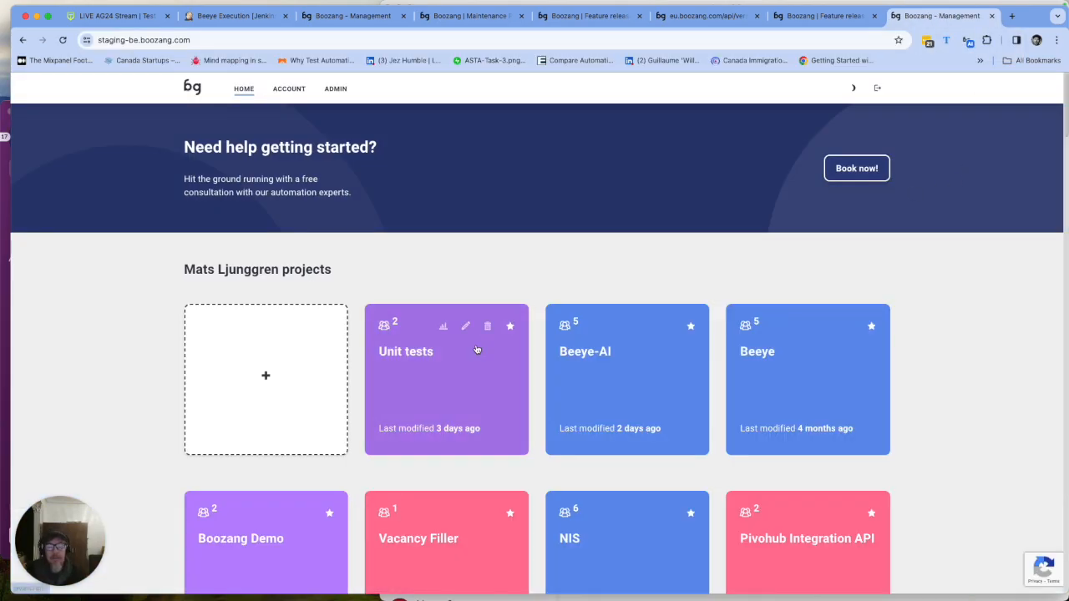
pyautogui.click(443, 378)
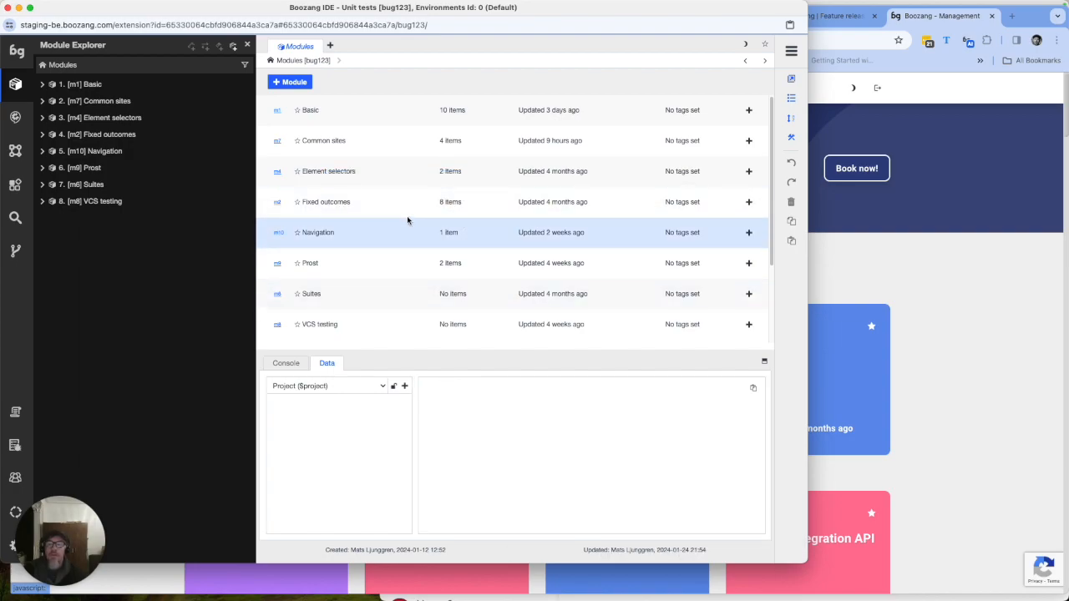
# - Open the Basic module's testCSV table, then revert all pending changes to The Lab test
pyautogui.click(308, 112)
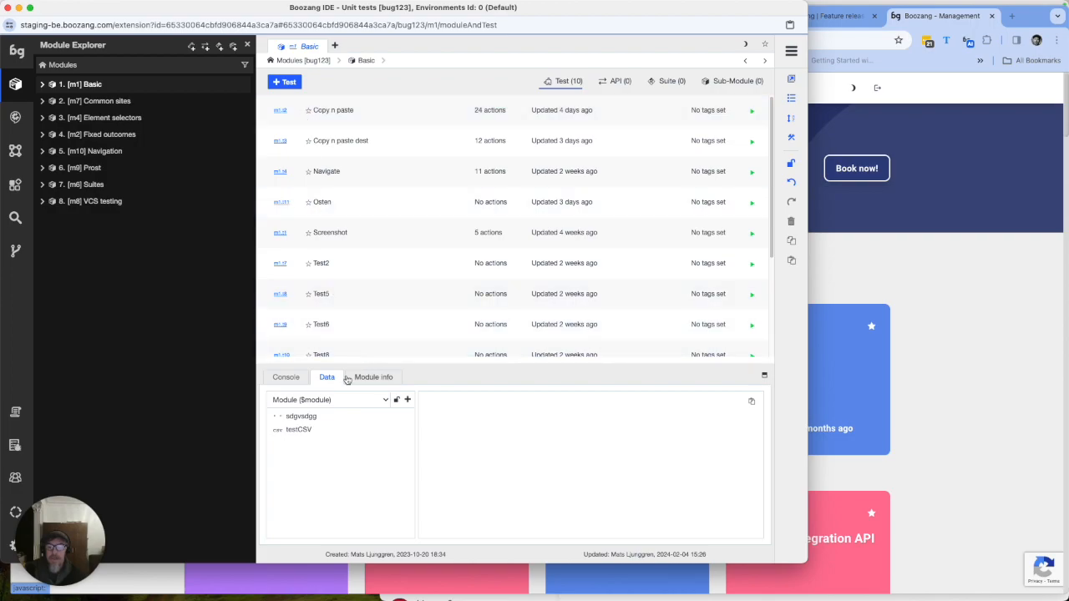
pyautogui.click(306, 430)
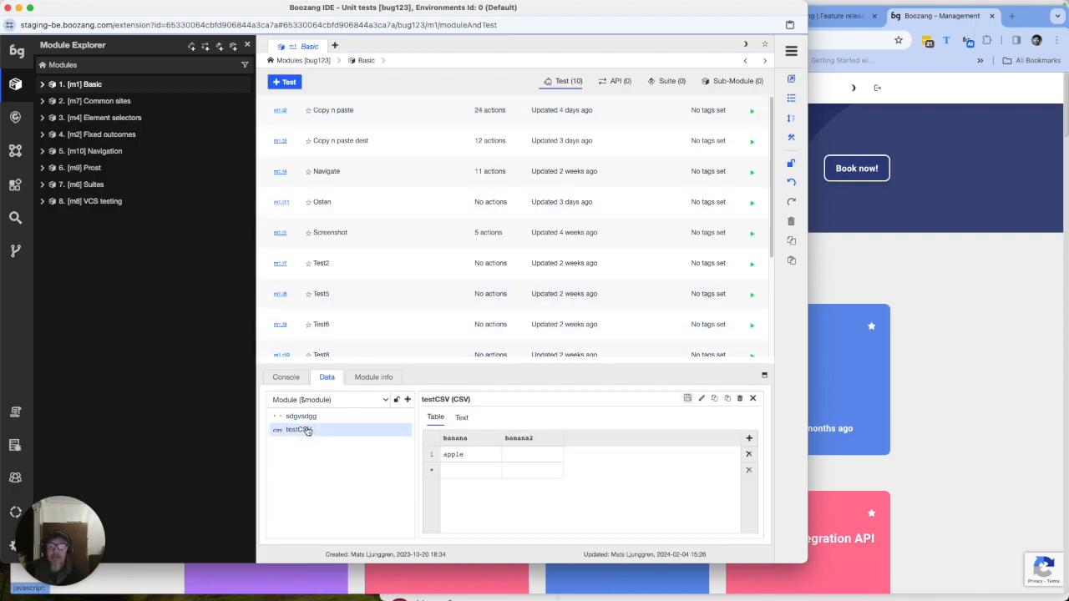
pyautogui.click(15, 251)
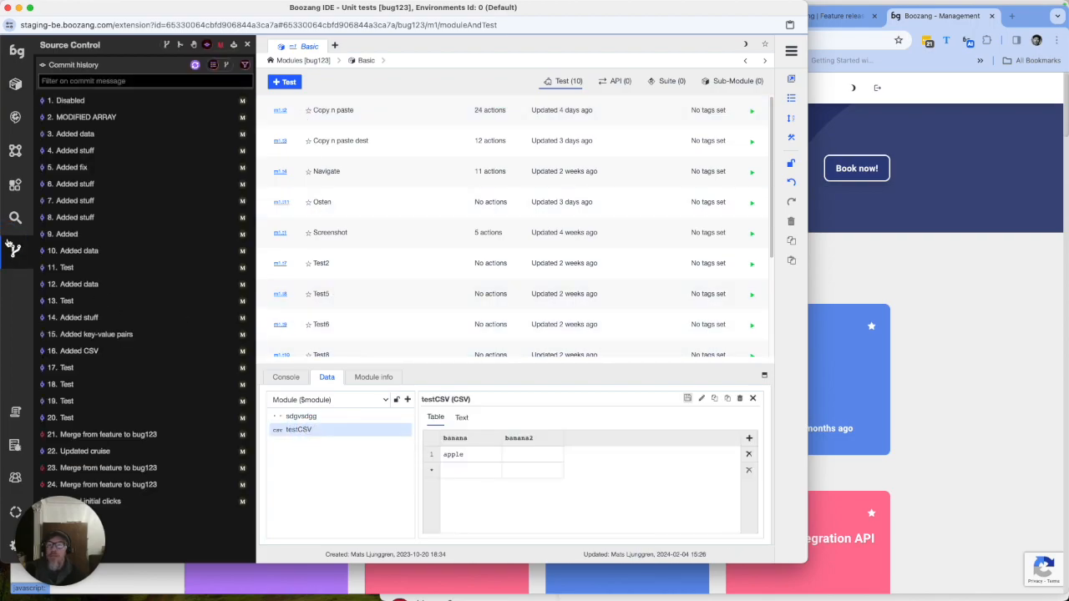
pyautogui.click(221, 44)
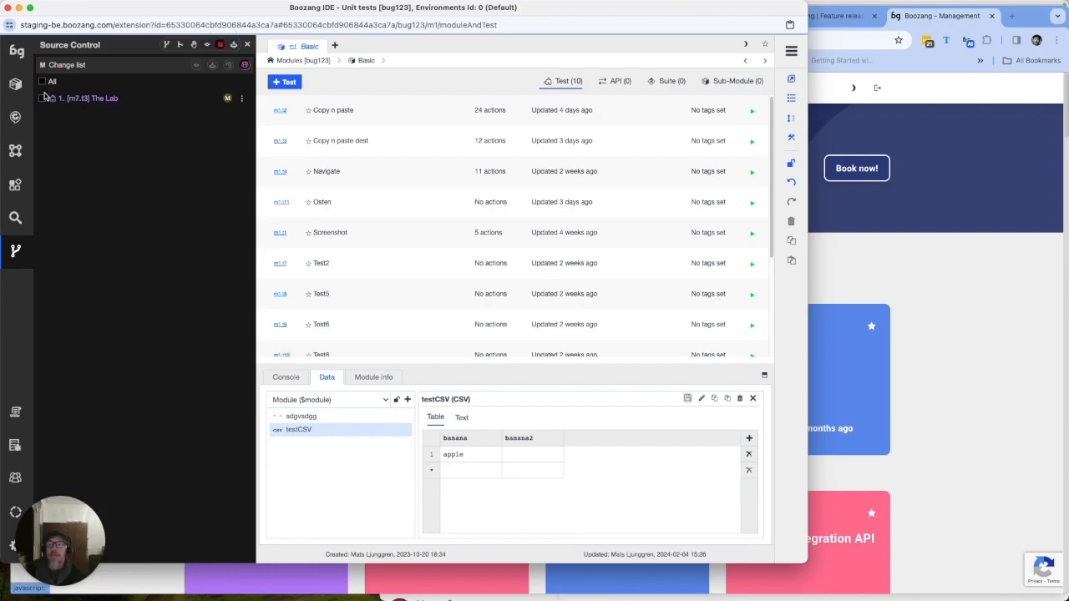
pyautogui.click(42, 83)
pyautogui.click(228, 65)
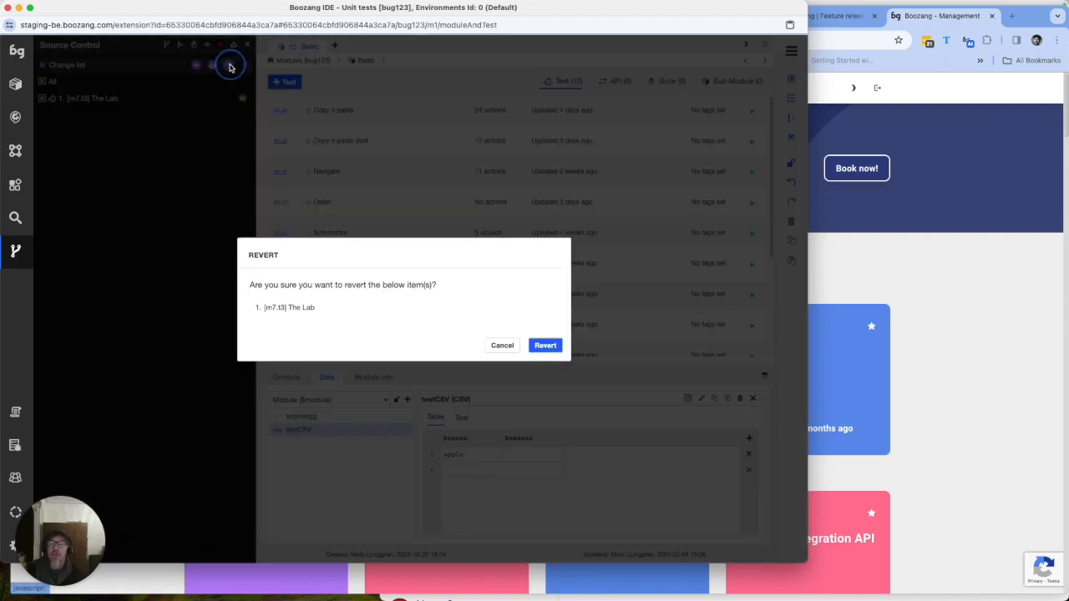
pyautogui.click(547, 346)
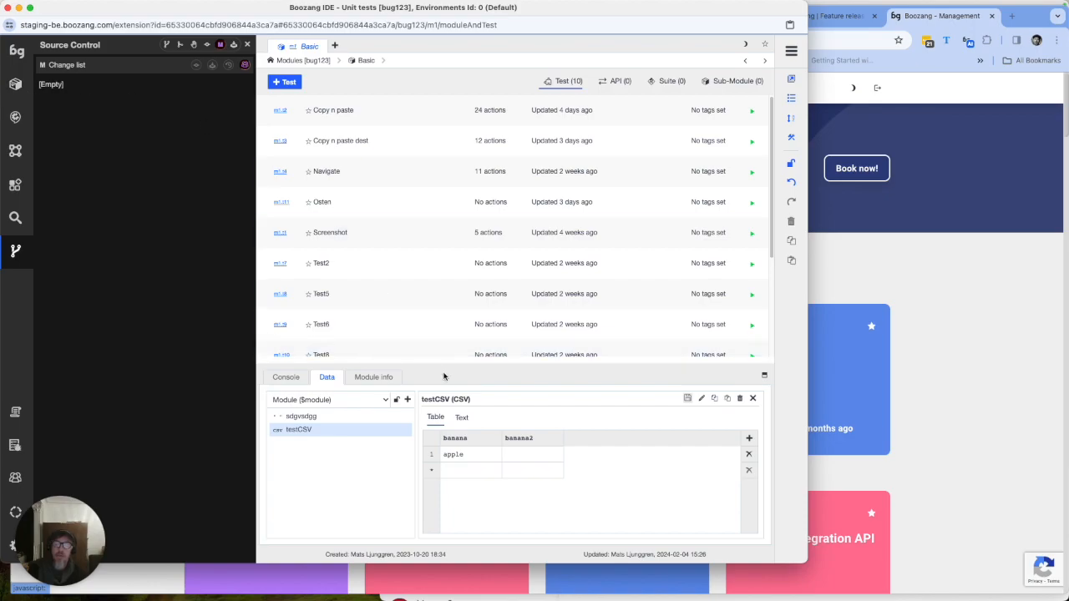
# - Add a third column named banana3 to the testCSV table
pyautogui.click(510, 452)
pyautogui.click(572, 438)
pyautogui.click(748, 437)
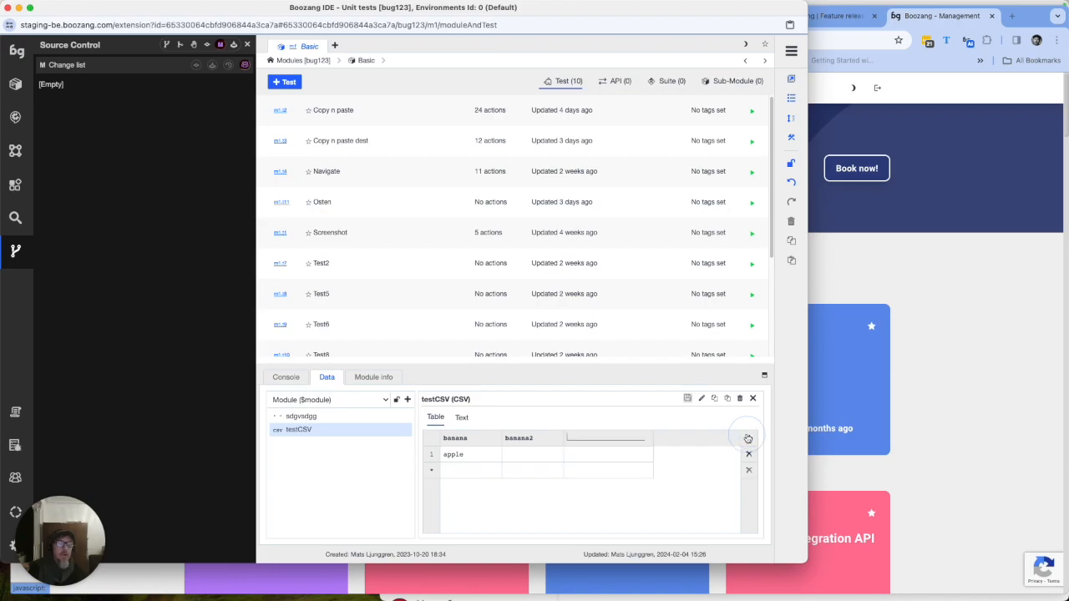
pyautogui.write('fjfjgfgf')
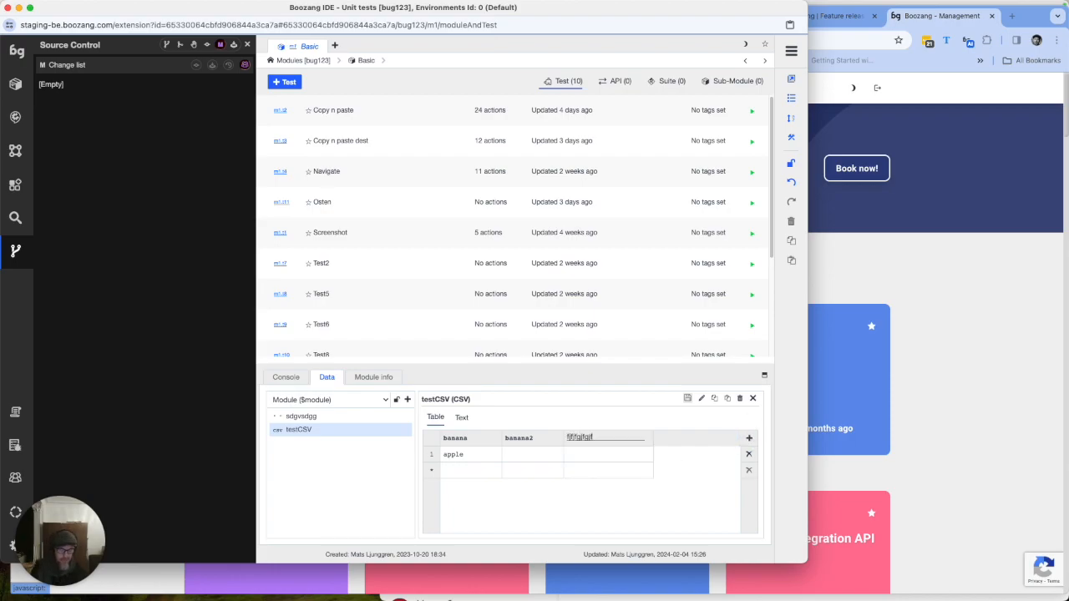
pyautogui.press('BackSpace')
pyautogui.press('BackSpace')
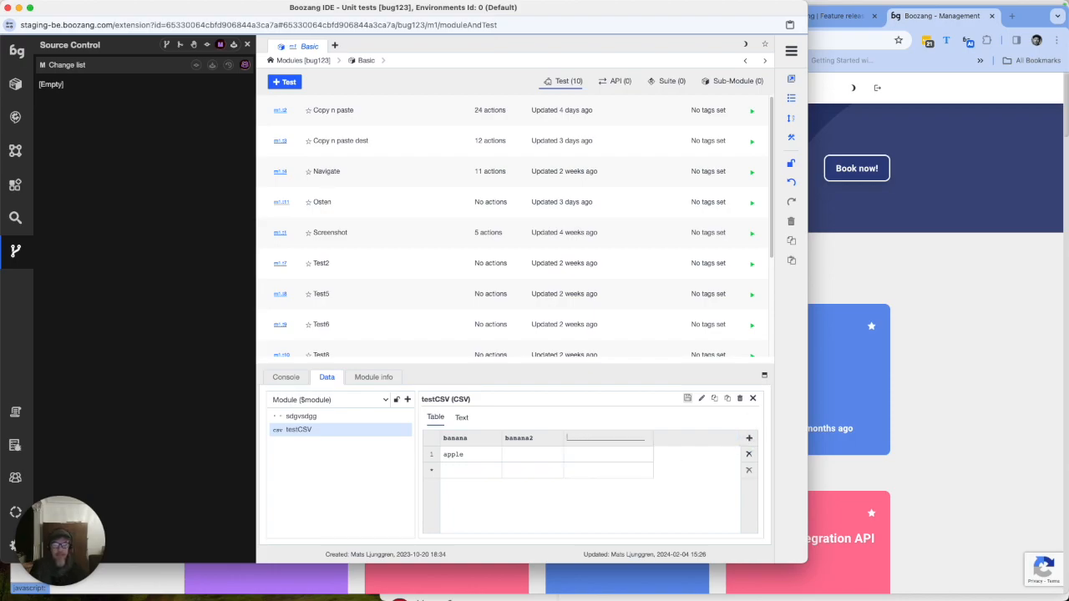
pyautogui.write('banan')
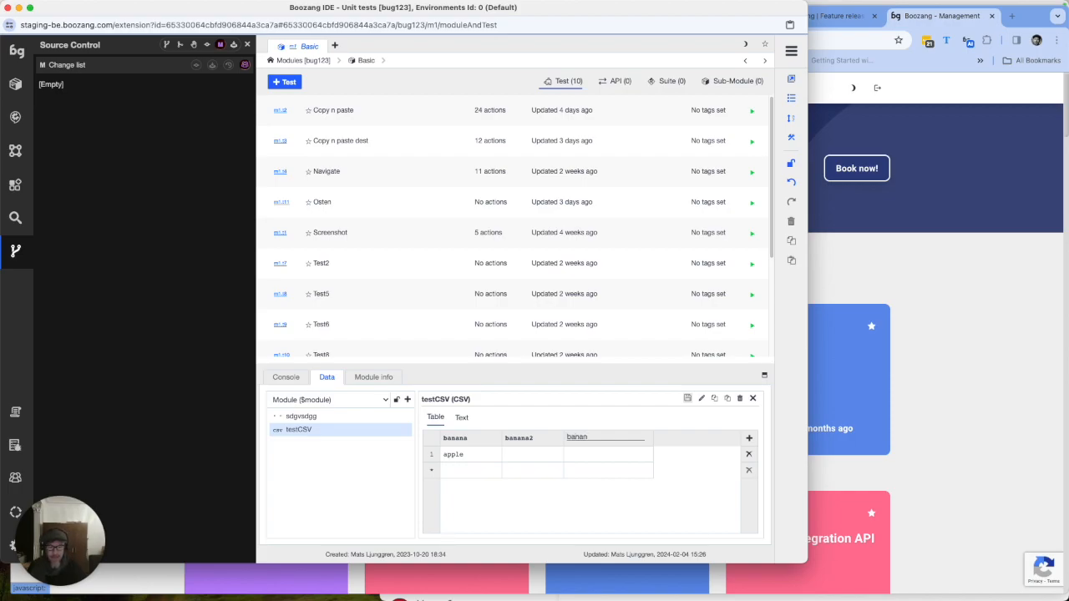
pyautogui.write('a3')
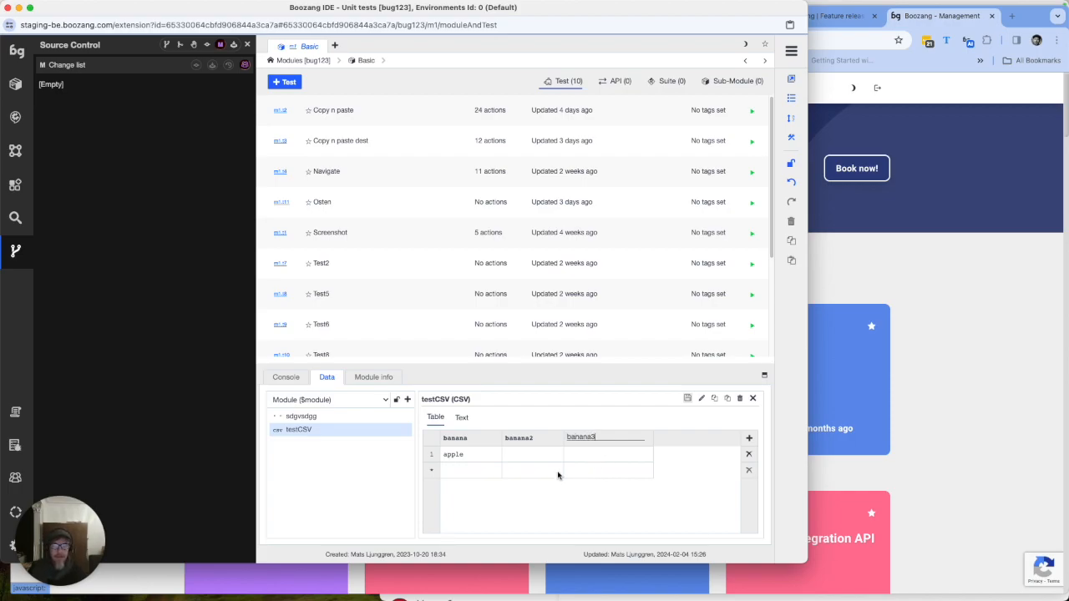
pyautogui.click(525, 456)
# - Fill row 1 with pear under banana2 and kiwi under banana3
pyautogui.click(524, 455)
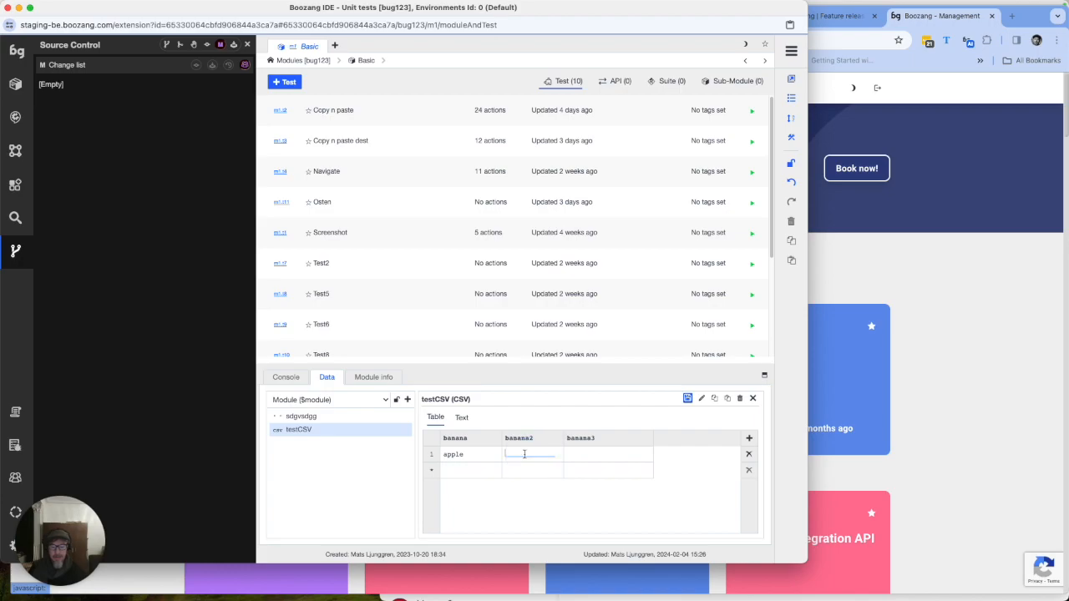
pyautogui.write('pear')
pyautogui.press('Tab')
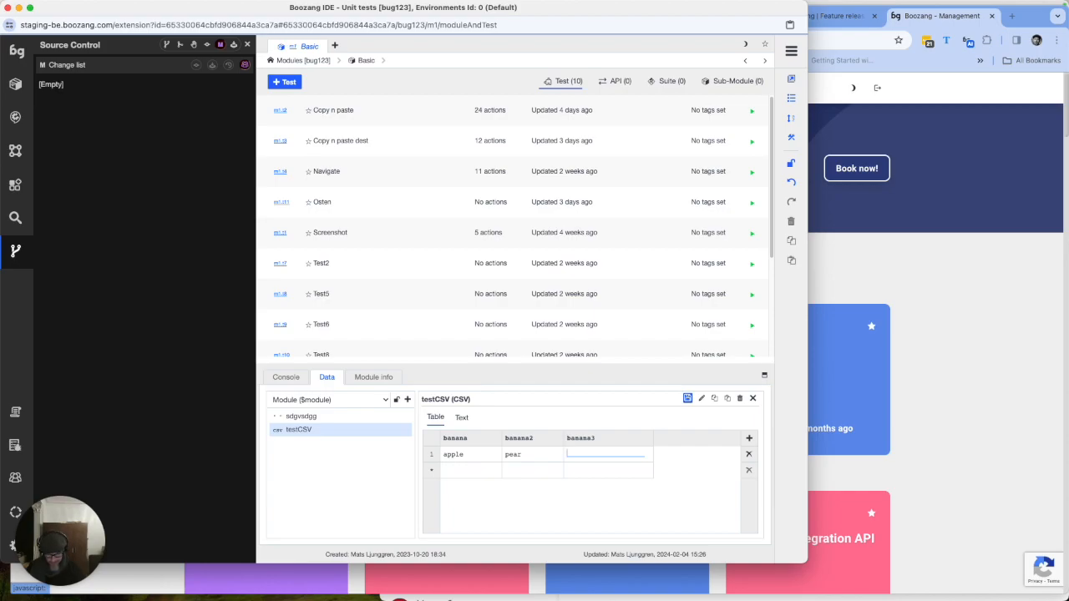
pyautogui.write('kiwi')
pyautogui.click(458, 471)
# - Add a second row with values aaa, bbb and ccc
pyautogui.write('aaa')
pyautogui.click(532, 473)
pyautogui.write('bbb')
pyautogui.click(590, 467)
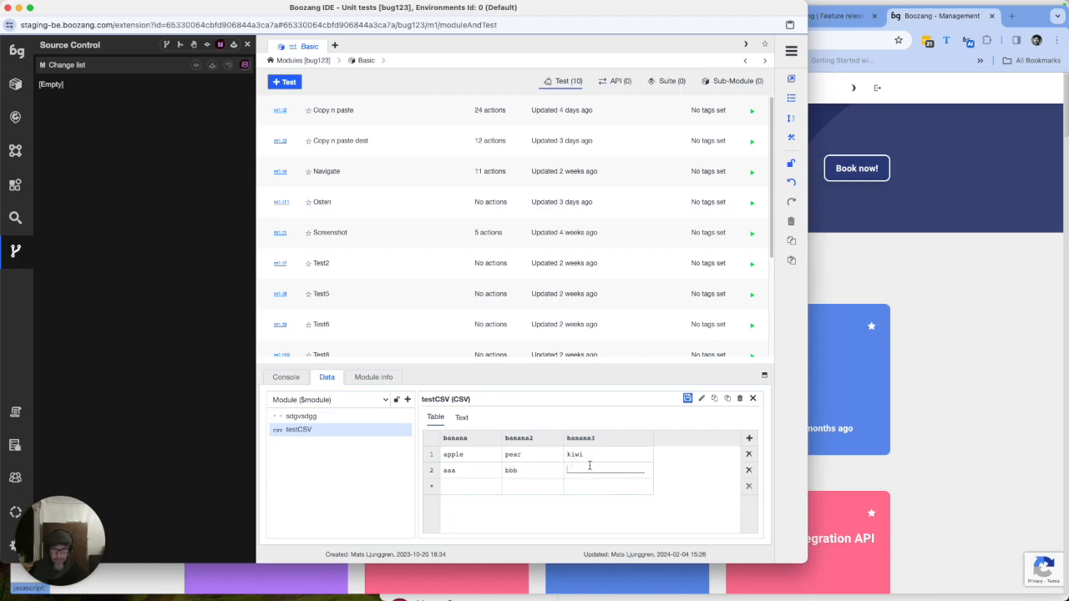
pyautogui.write('ccc')
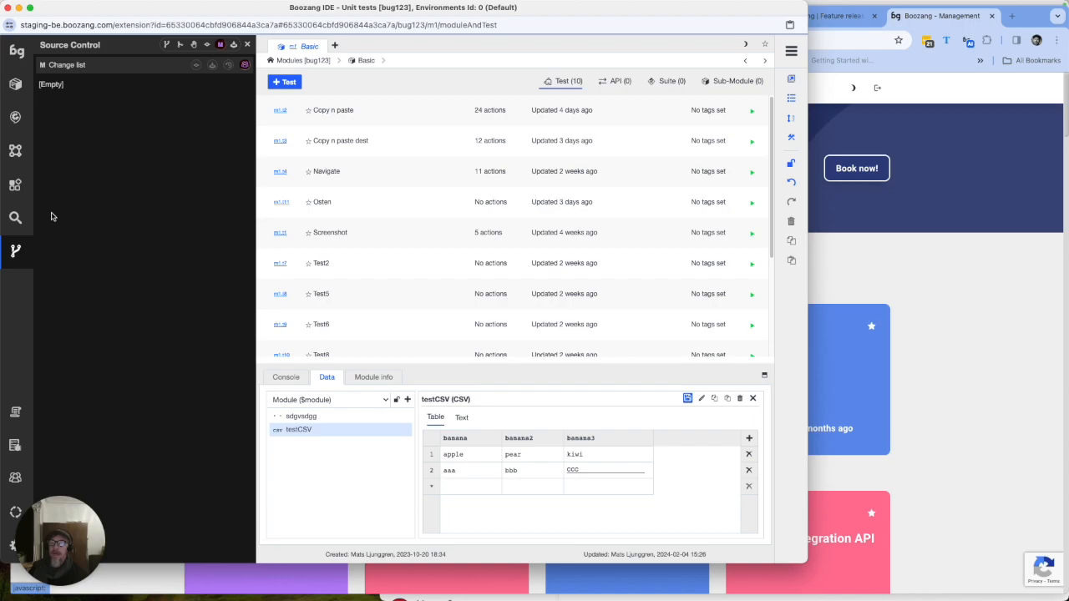
pyautogui.click(16, 250)
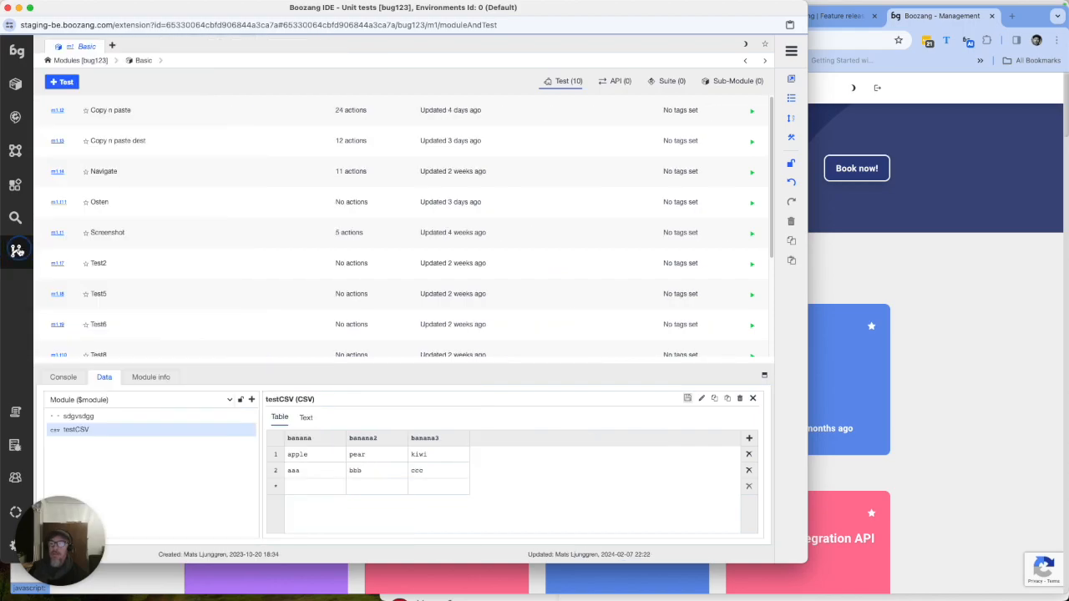
# - Compare the Basic module's testCSV data against the earlier bug123 version in Source Control
pyautogui.click(16, 250)
pyautogui.click(112, 99)
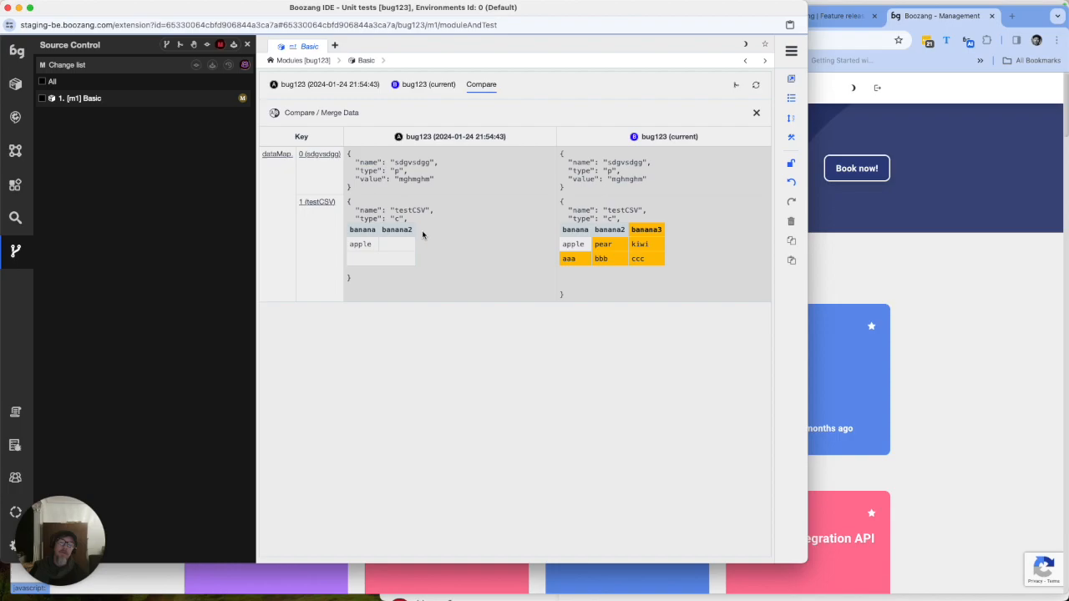
pyautogui.moveTo(423, 235)
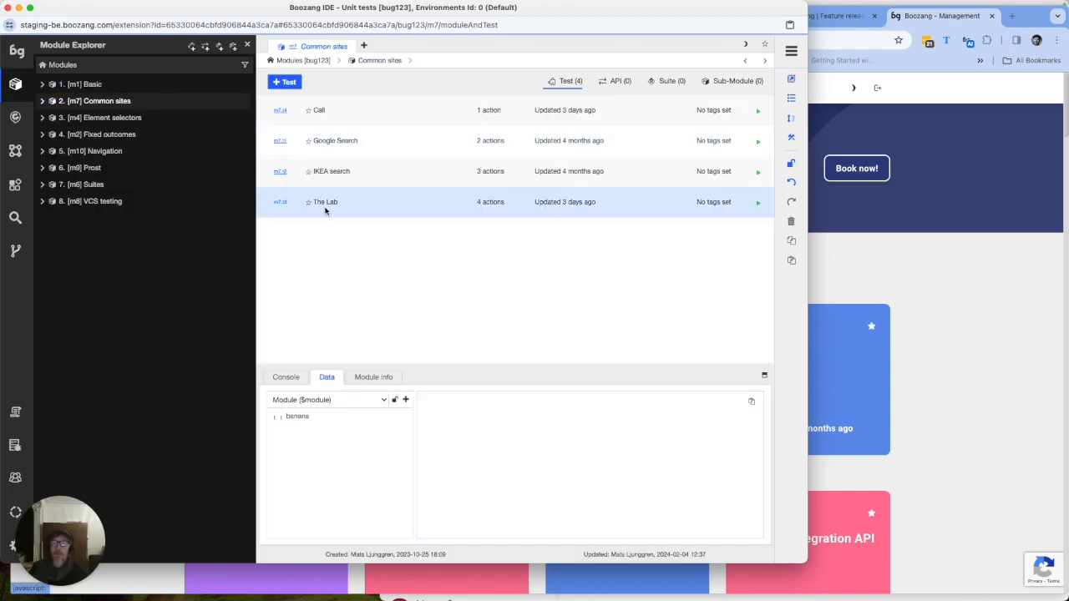
# - Run The Lab test so the Form Fill page fills with Banana and Apple, then arrange the windows side by side
pyautogui.click(328, 205)
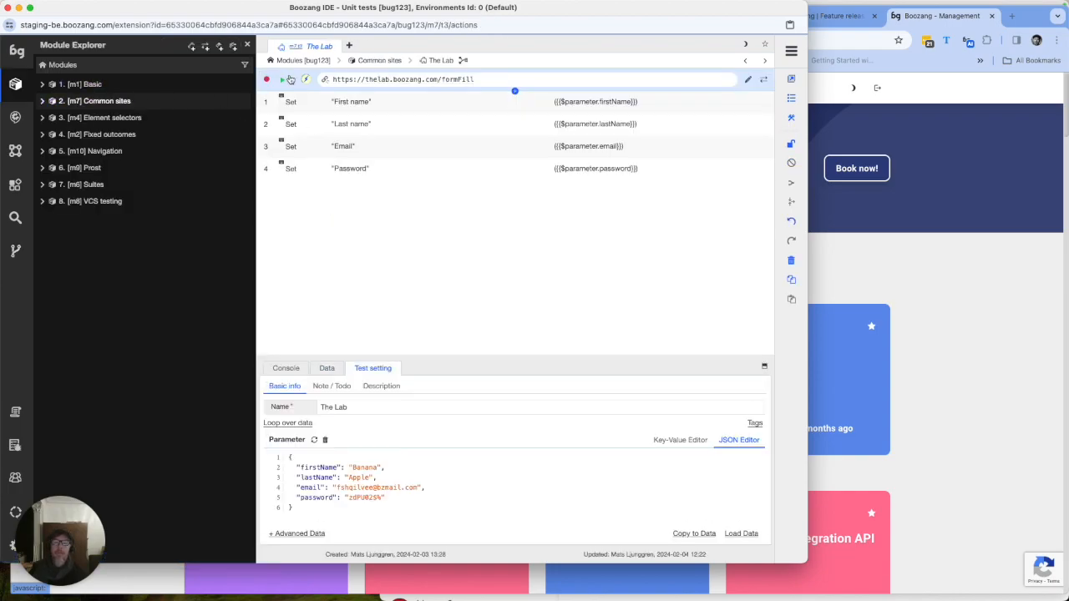
pyautogui.click(283, 80)
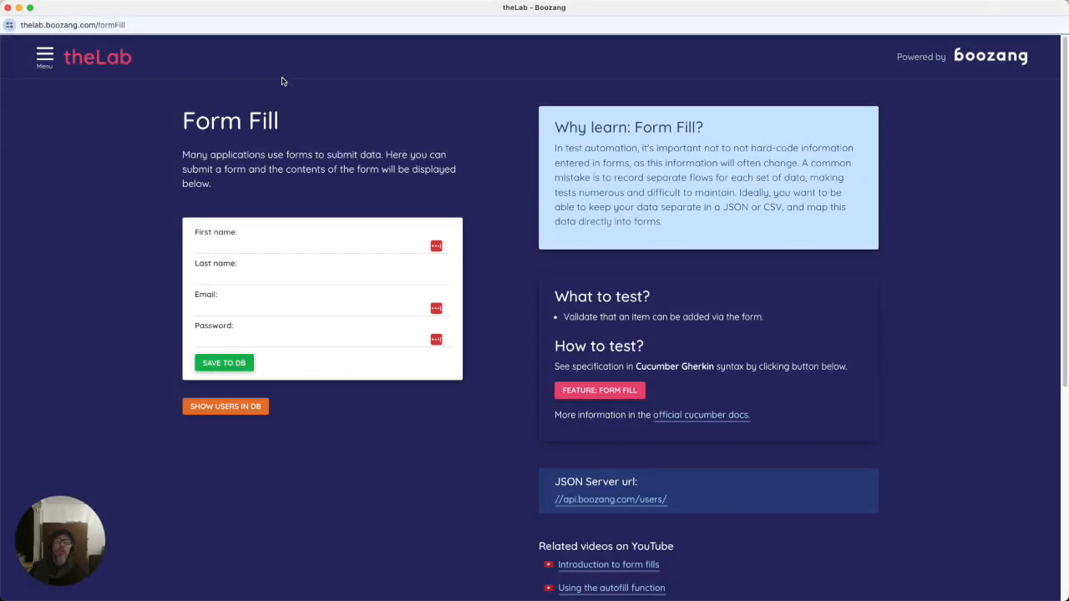
pyautogui.moveTo(2, 164); pyautogui.dragTo(223, 154)
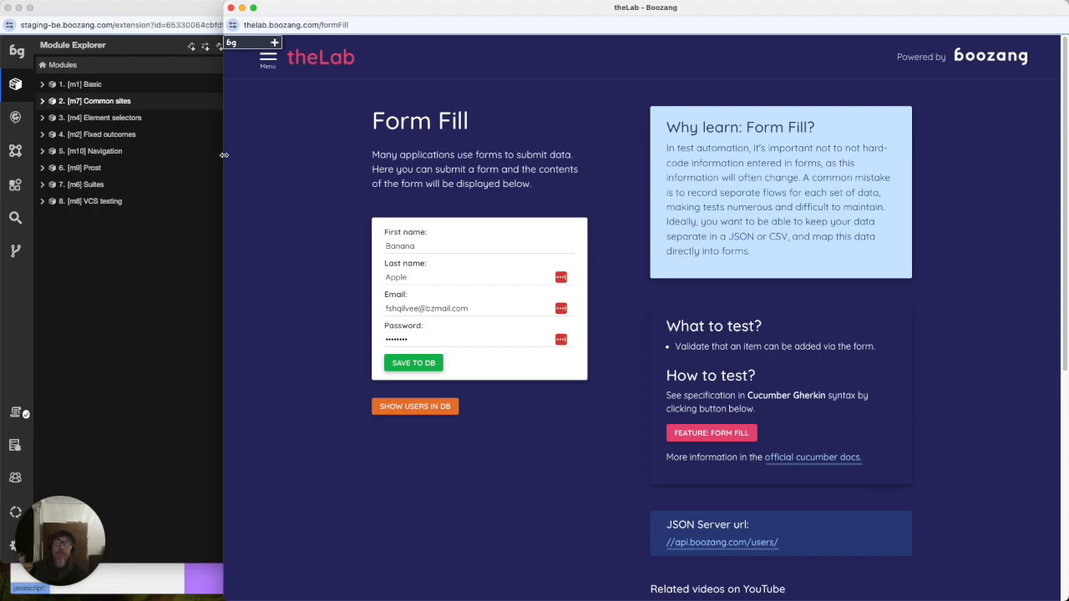
pyautogui.click(159, 13)
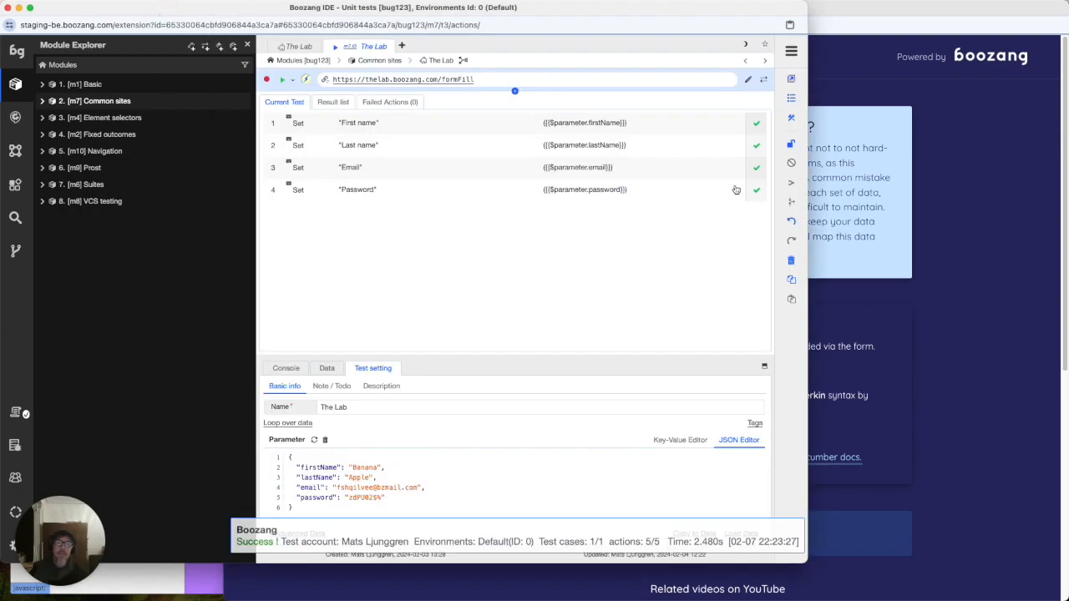
pyautogui.moveTo(806, 178); pyautogui.dragTo(556, 211)
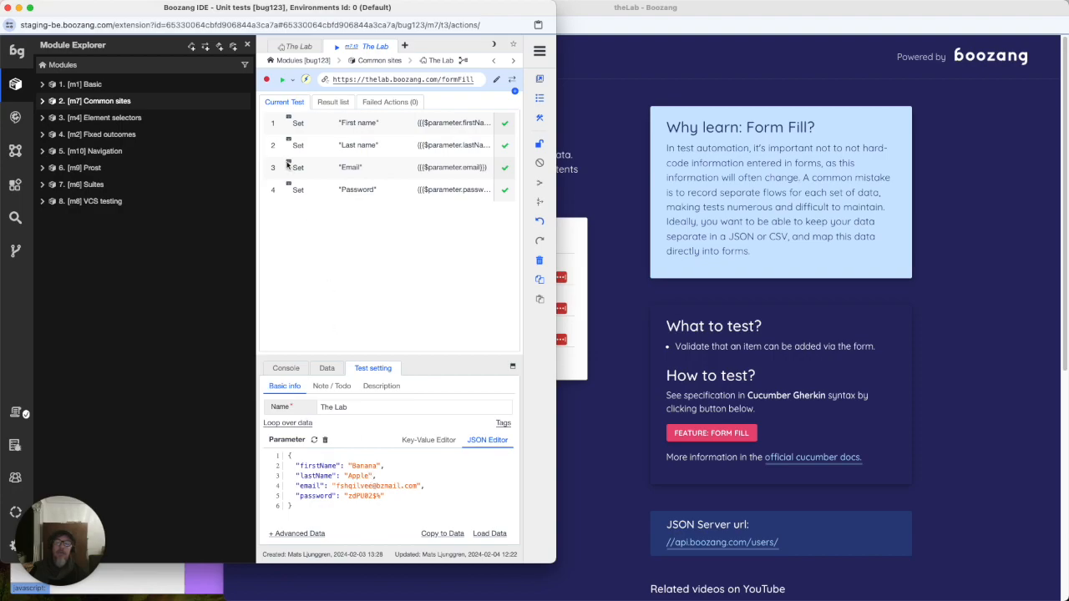
# - Replay The Lab with the last execution data, changing the firstName parameter to a new first name
pyautogui.click(282, 80)
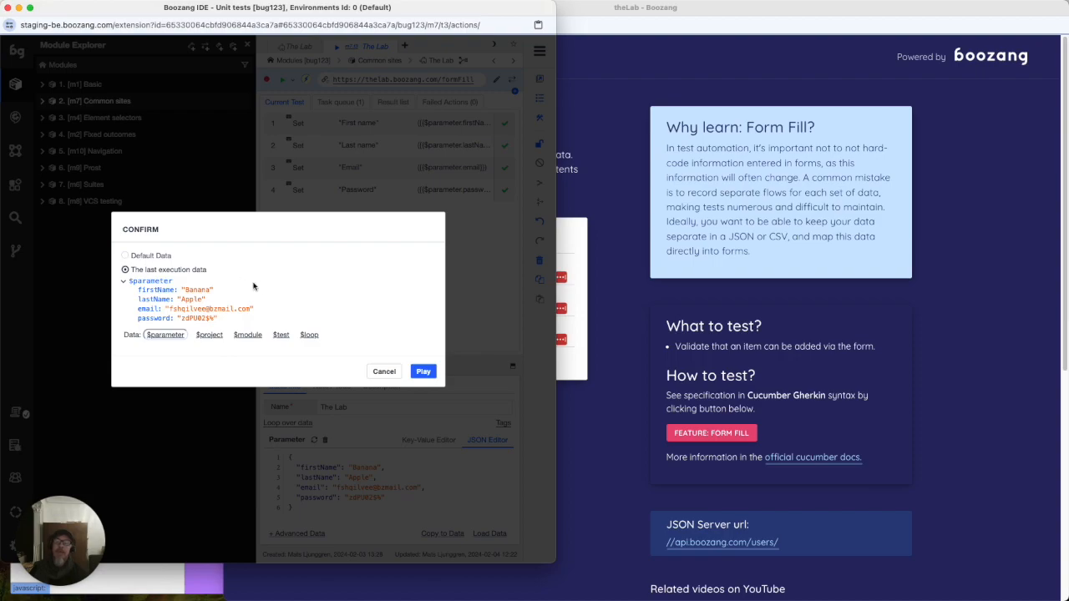
pyautogui.click(127, 256)
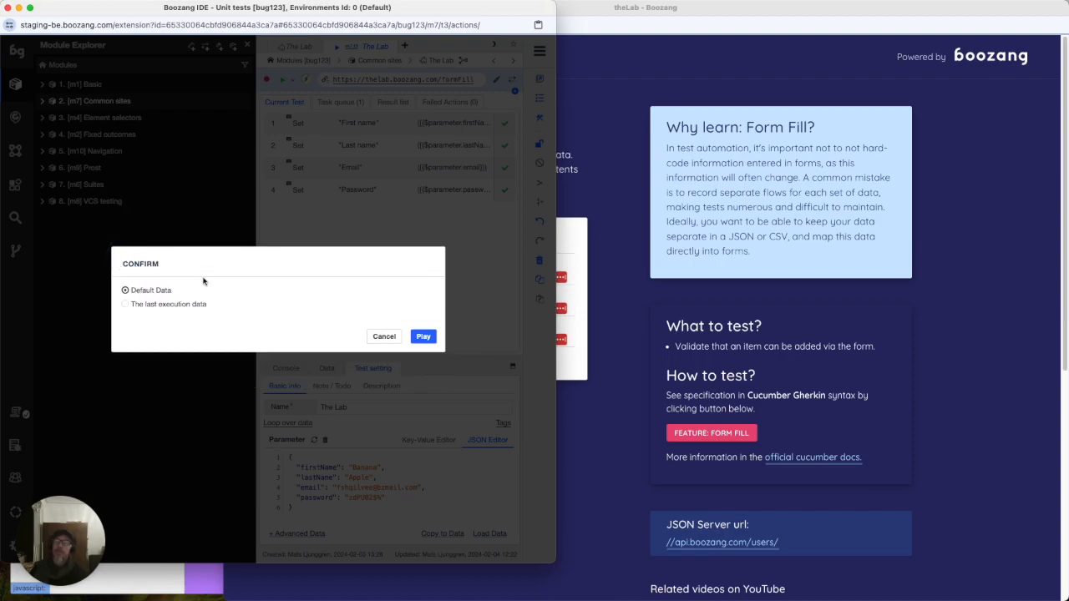
pyautogui.click(127, 305)
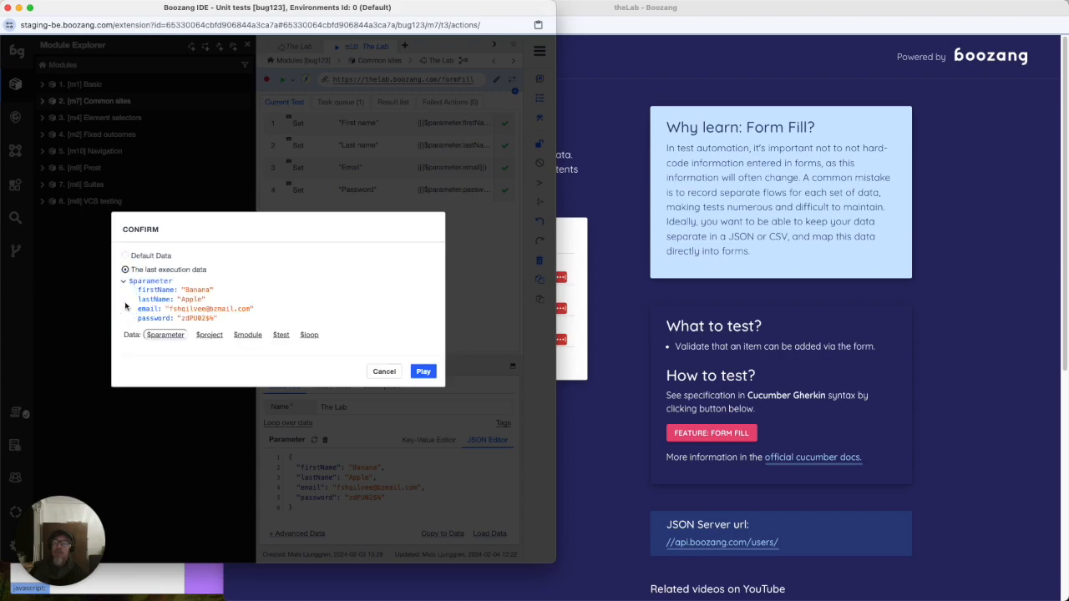
pyautogui.moveTo(213, 292); pyautogui.dragTo(183, 291)
pyautogui.click(229, 291)
pyautogui.click(194, 291)
pyautogui.doubleClick(195, 291)
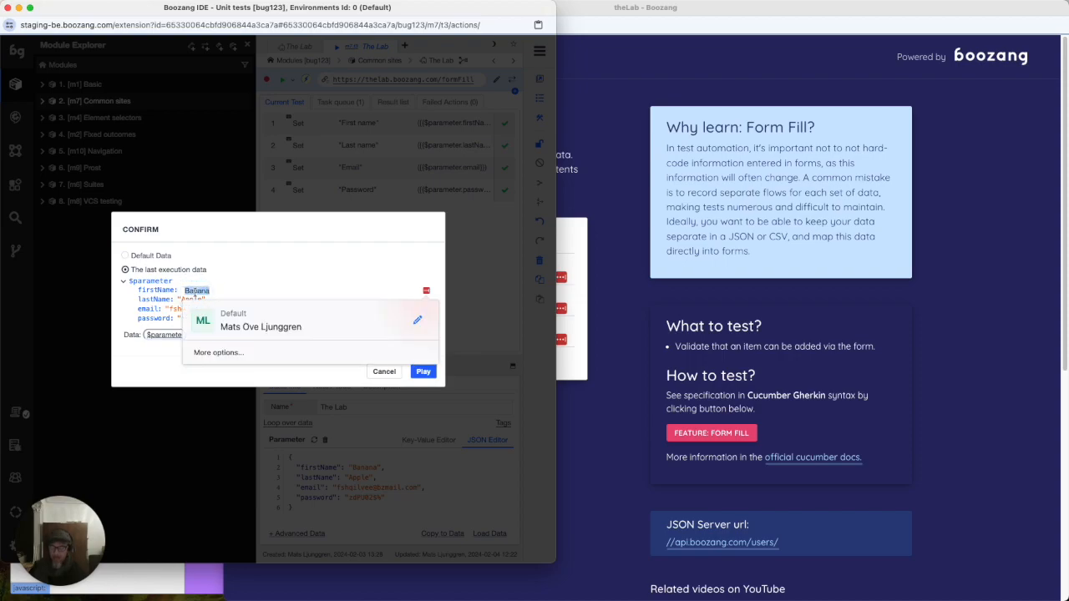
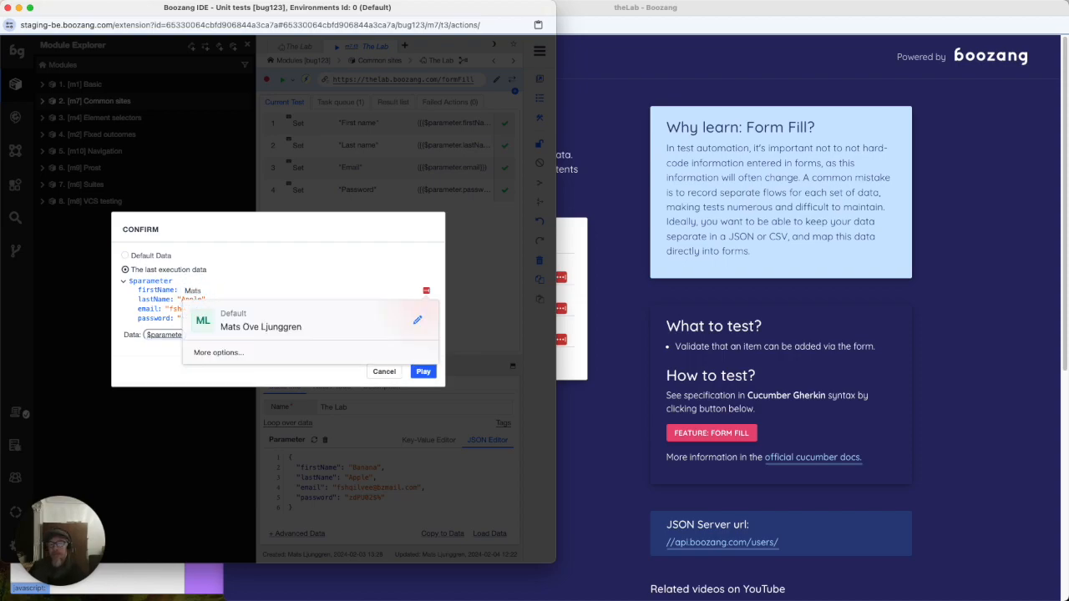
pyautogui.press('Return')
# - Change the lastName parameter to a new last name and start the replay
pyautogui.doubleClick(192, 299)
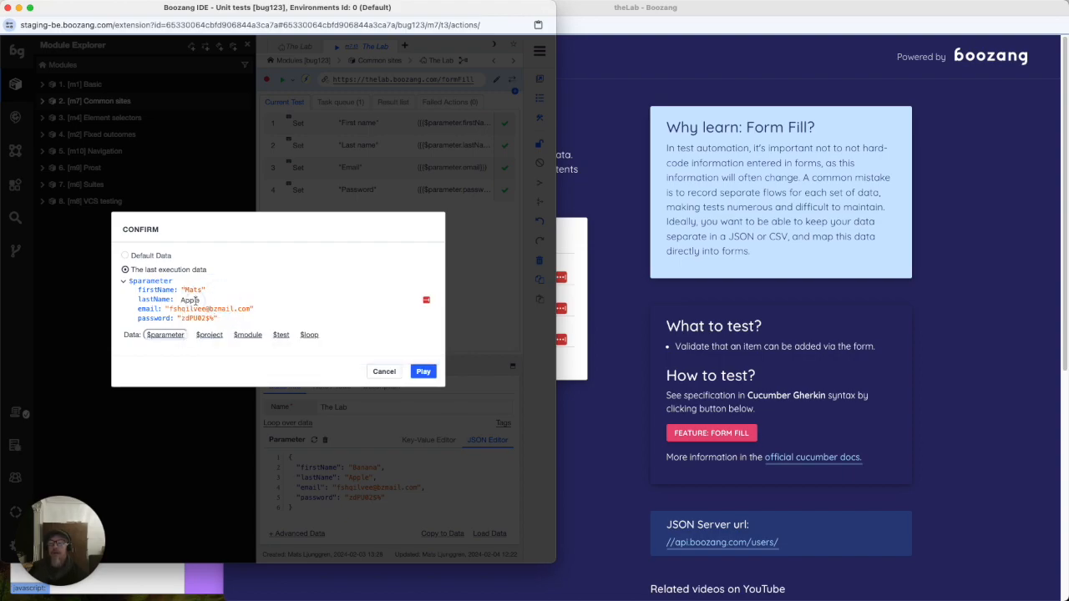
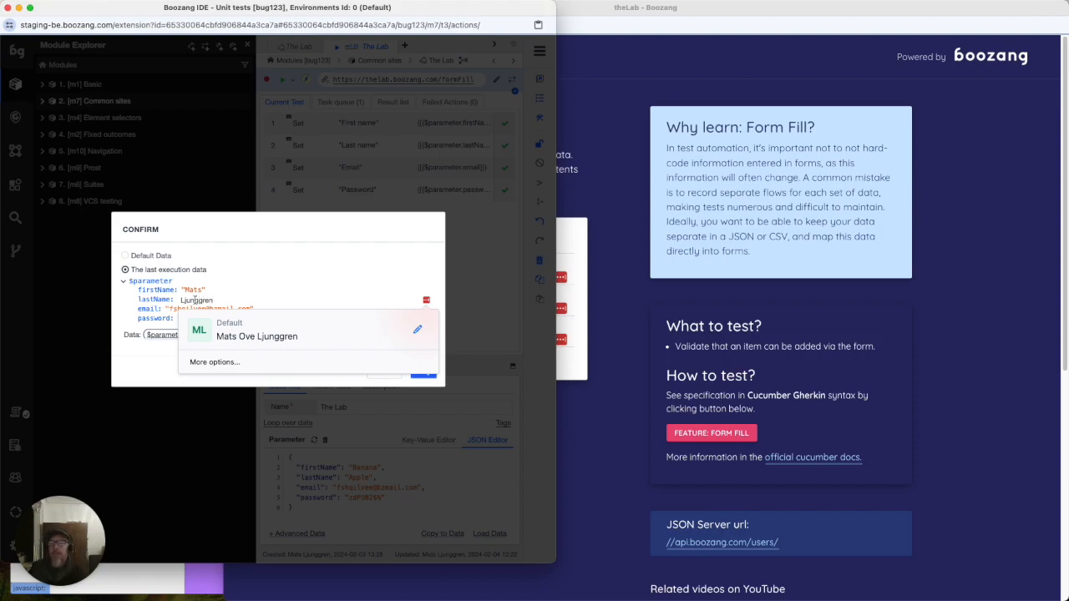
pyautogui.press('Return')
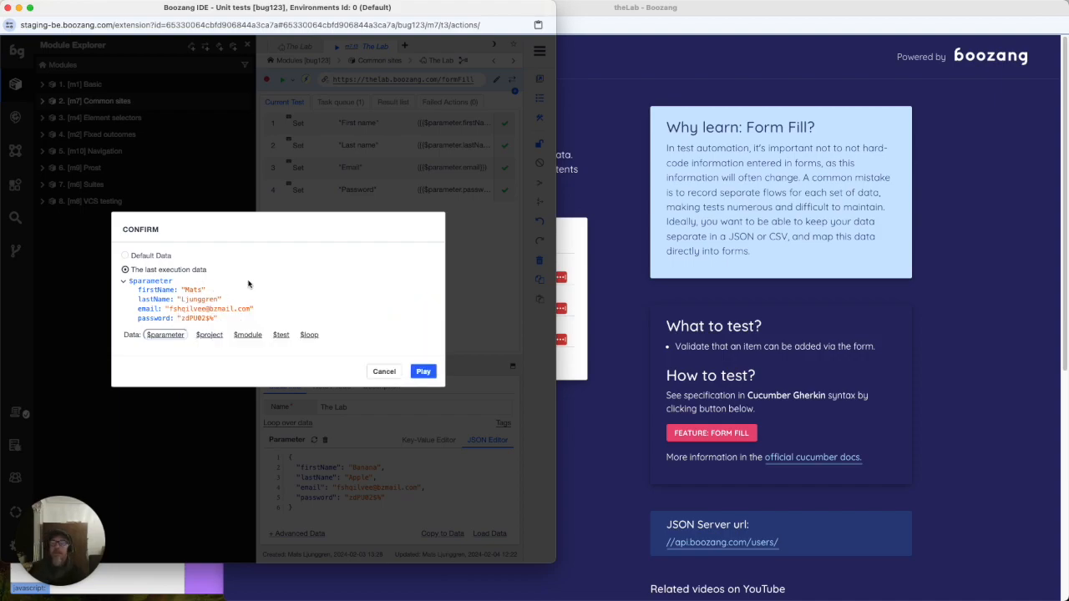
pyautogui.click(421, 371)
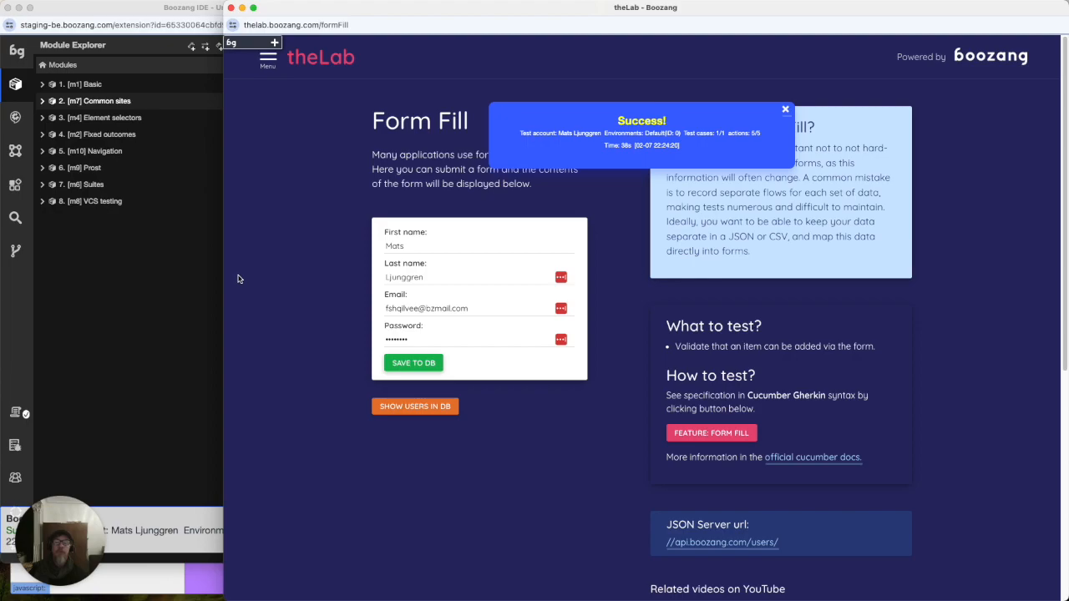
# - Move the form page aside, bring the IDE forward, and dismiss the Success popups
pyautogui.moveTo(224, 267); pyautogui.dragTo(373, 251)
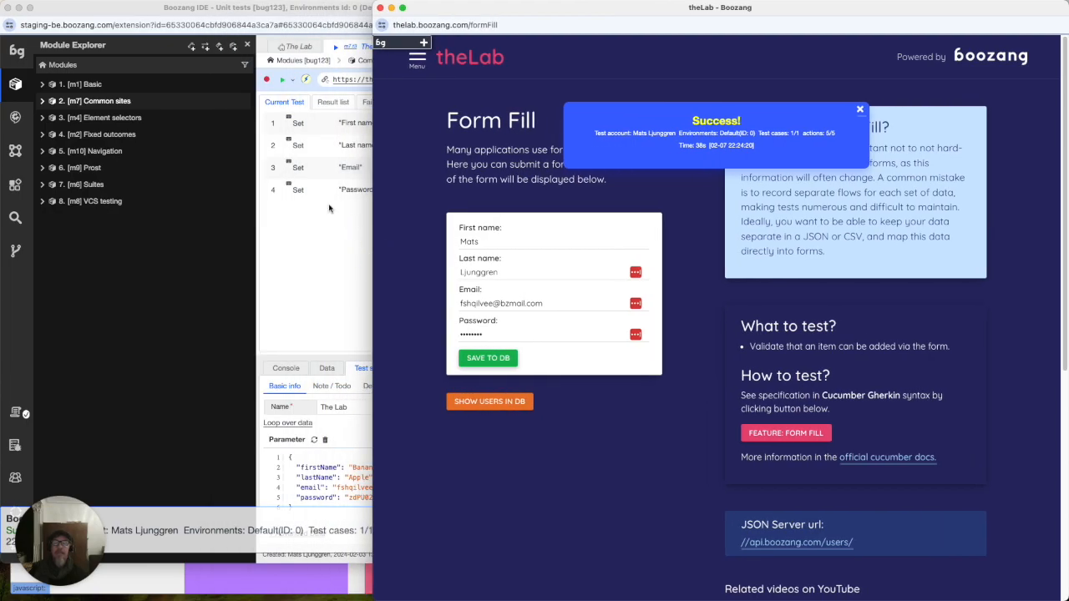
pyautogui.click(322, 175)
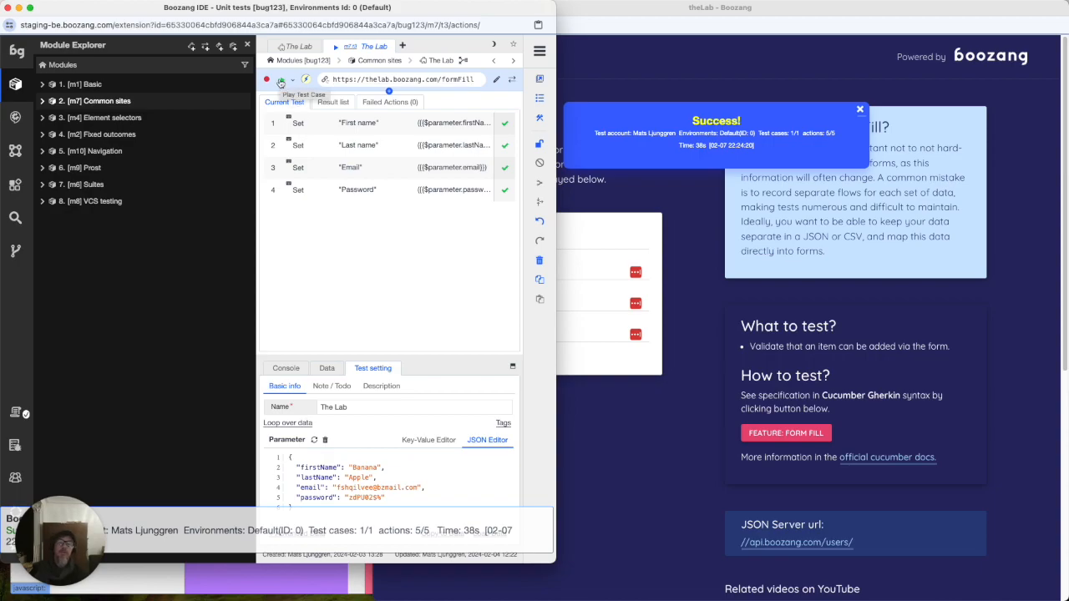
pyautogui.click(281, 82)
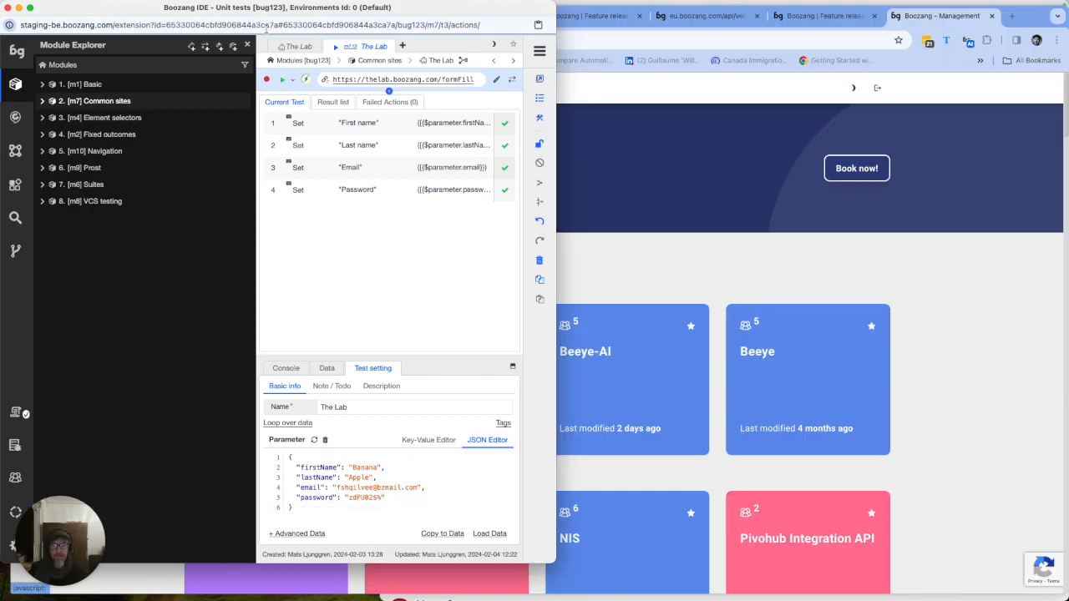